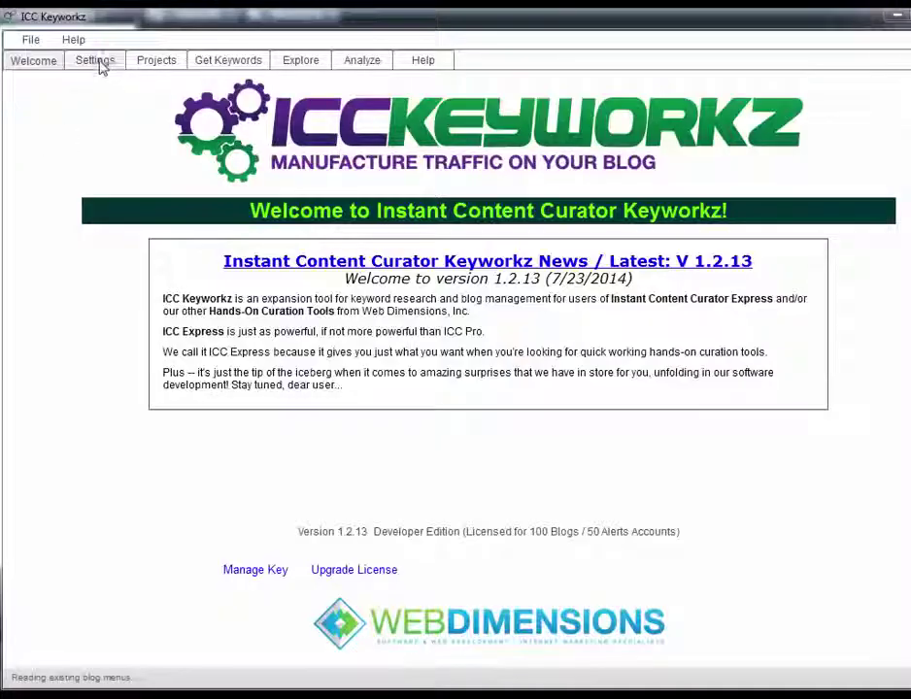
Step: Tour the Settings, Projects, Get Keywords, Explore, Analyze and Help tabs, ending on video training
left_click(97, 62)
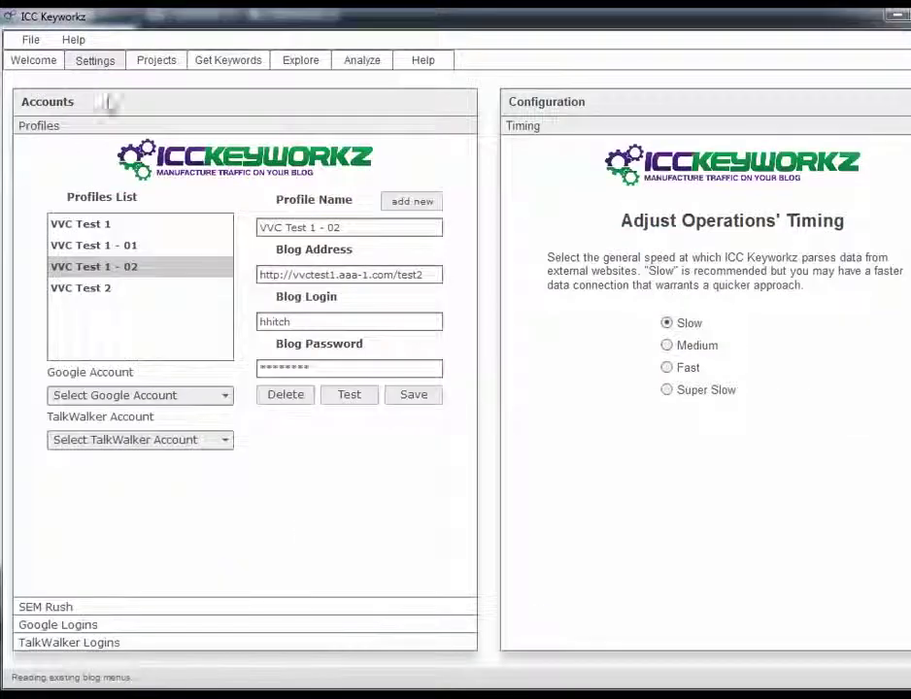
left_click(155, 62)
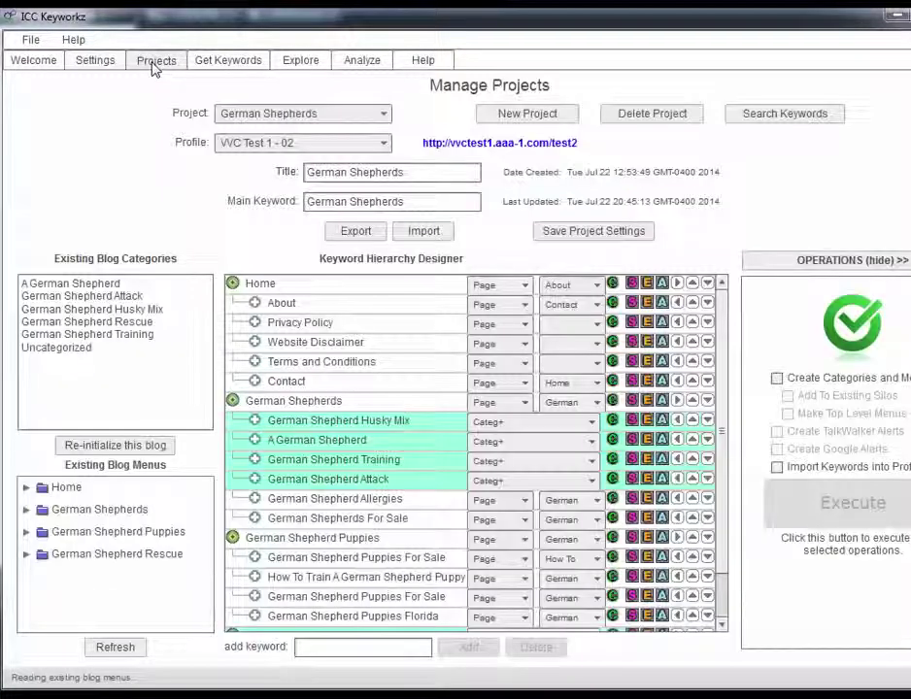
left_click(233, 62)
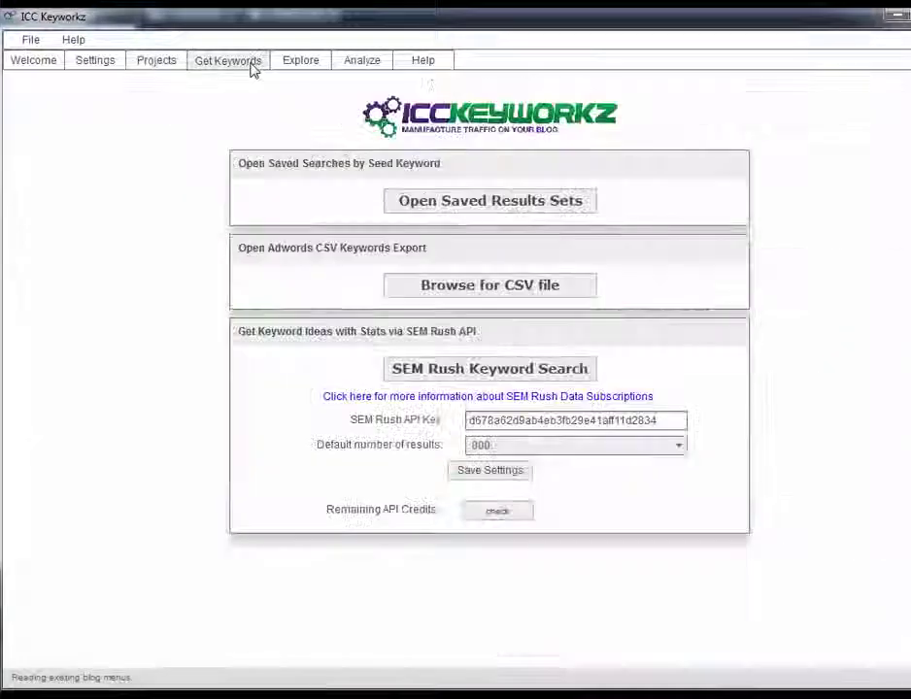
left_click(303, 64)
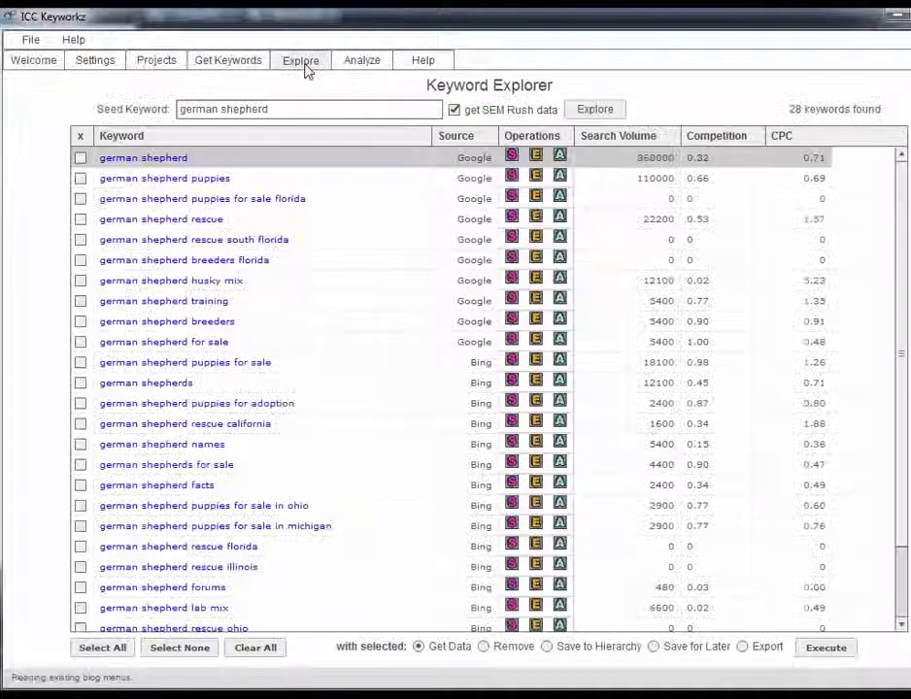
left_click(363, 64)
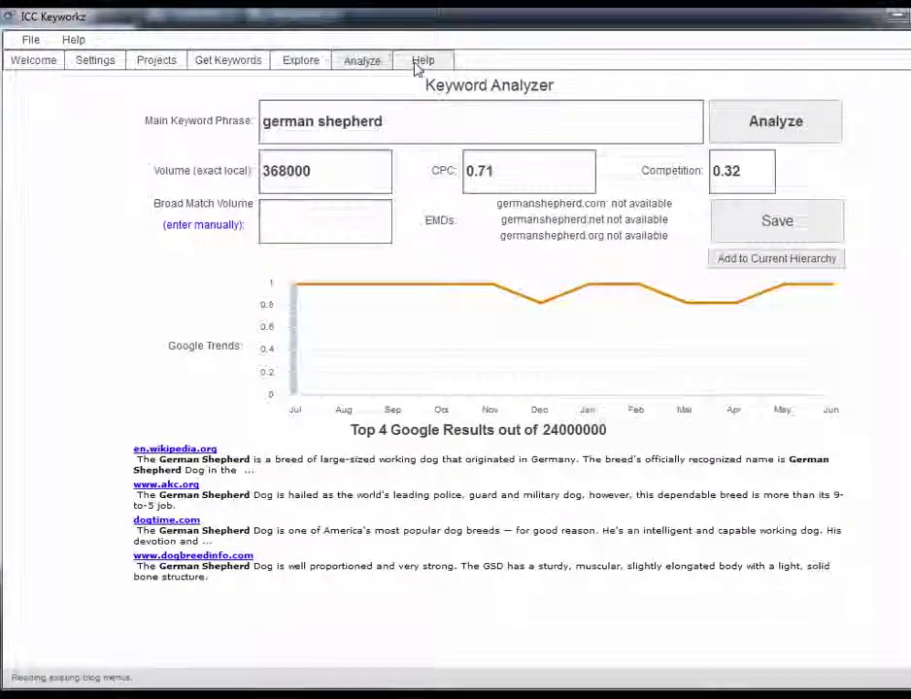
left_click(416, 65)
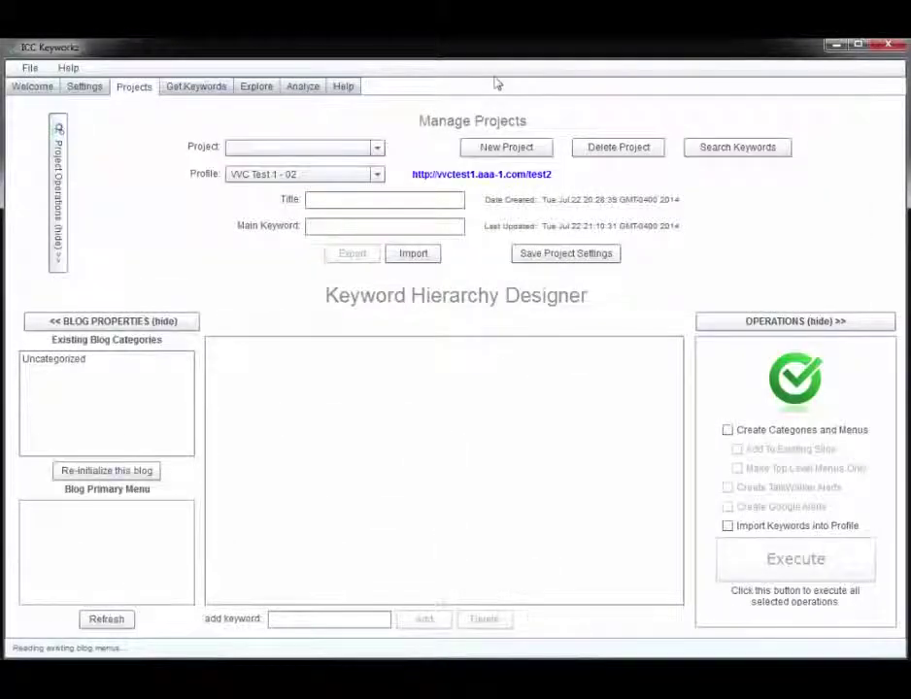
Step: Create and save a new project titled 'German Shepherd', then select its title text for copying
left_click(509, 150)
type("German Shepherd")
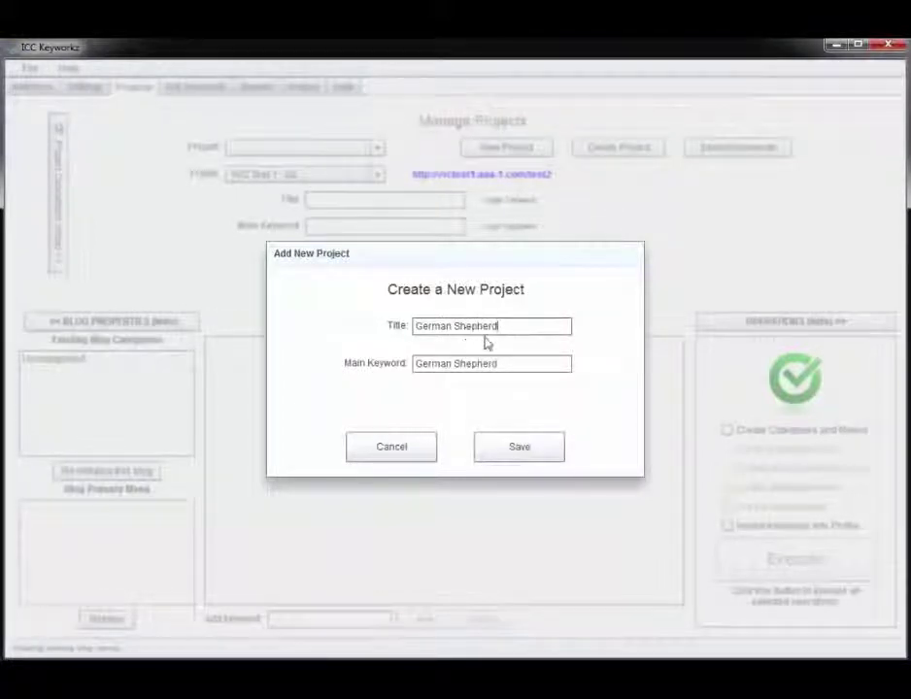
left_click(509, 448)
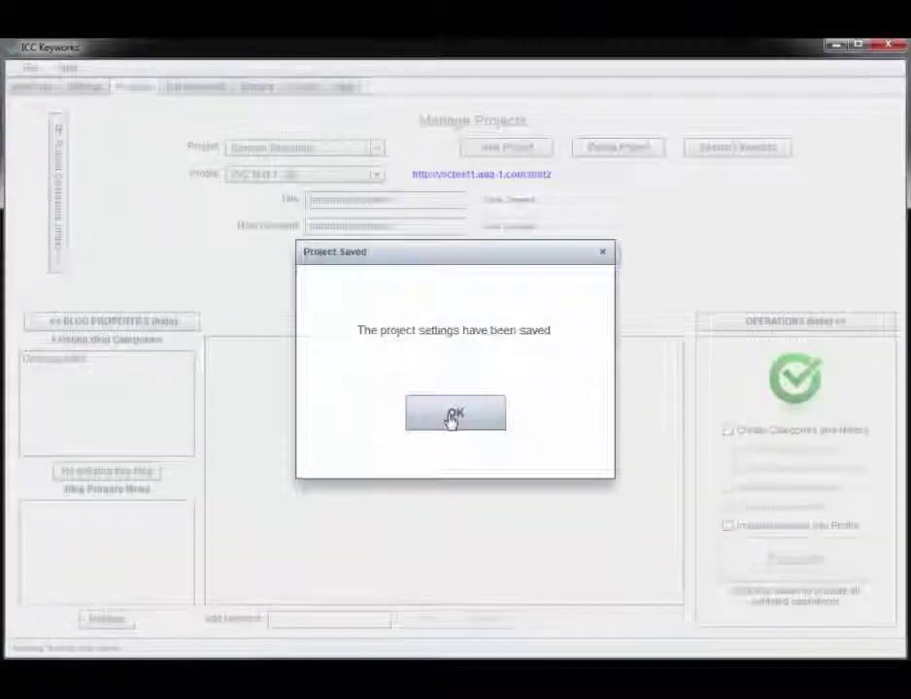
left_click(451, 422)
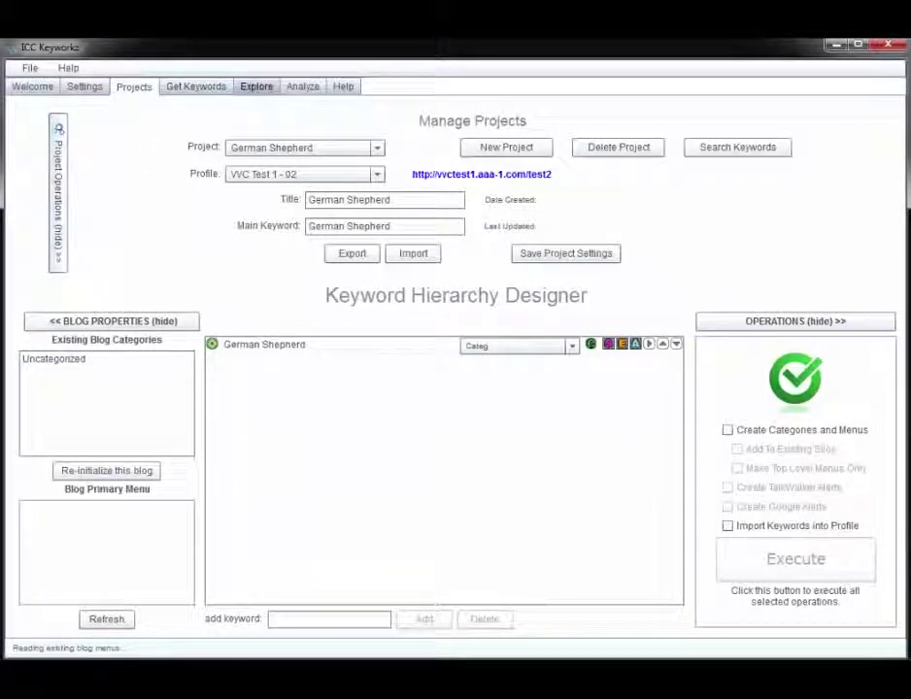
left_click_drag(408, 199, 276, 196)
key("ctrl+c")
Step: Explore keyword ideas for the seed 'German Shepherd', stopping once 41 results load
left_click(267, 94)
left_click(292, 129)
key("ctrl+v")
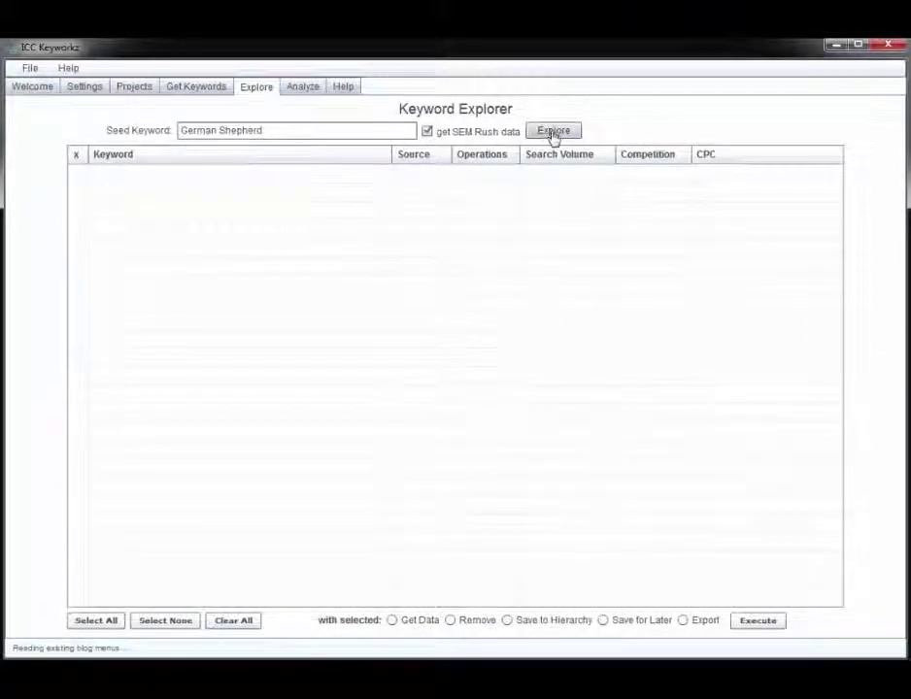
left_click(551, 133)
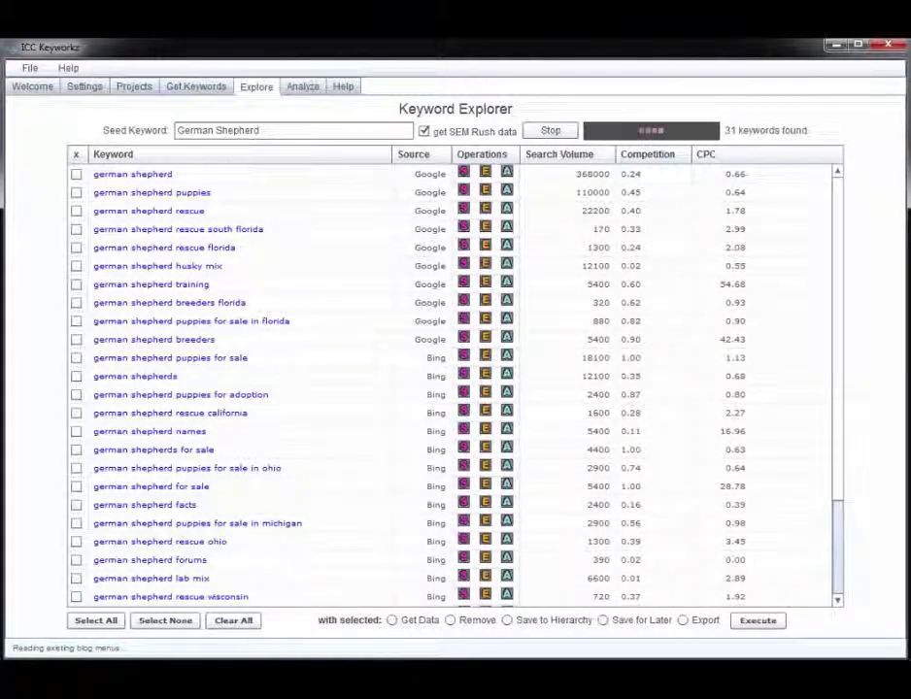
left_click(544, 133)
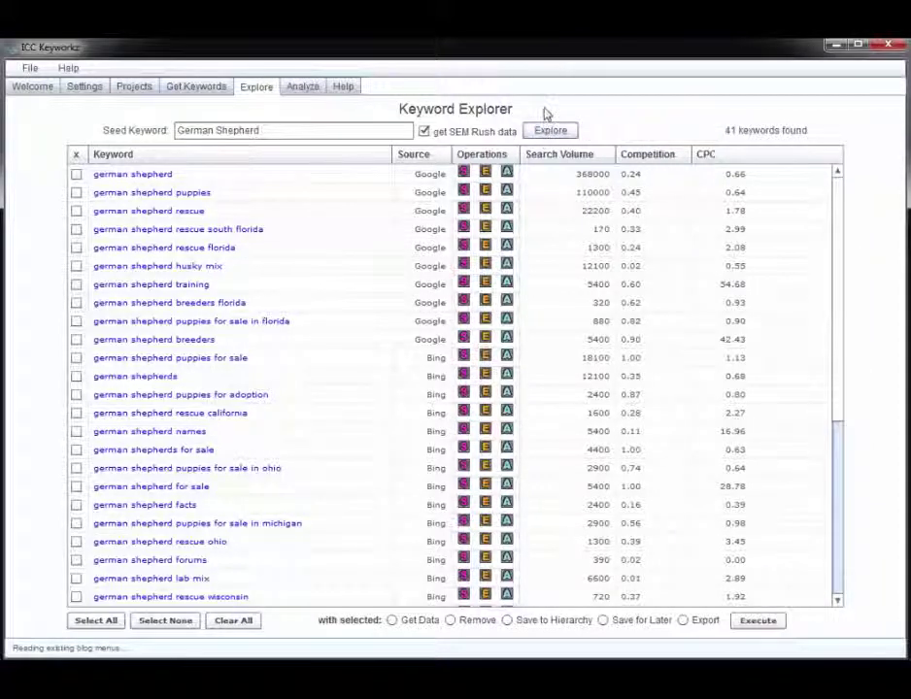
Step: Save all 41 explored keywords and view them in the Get Keywords list
left_click(90, 629)
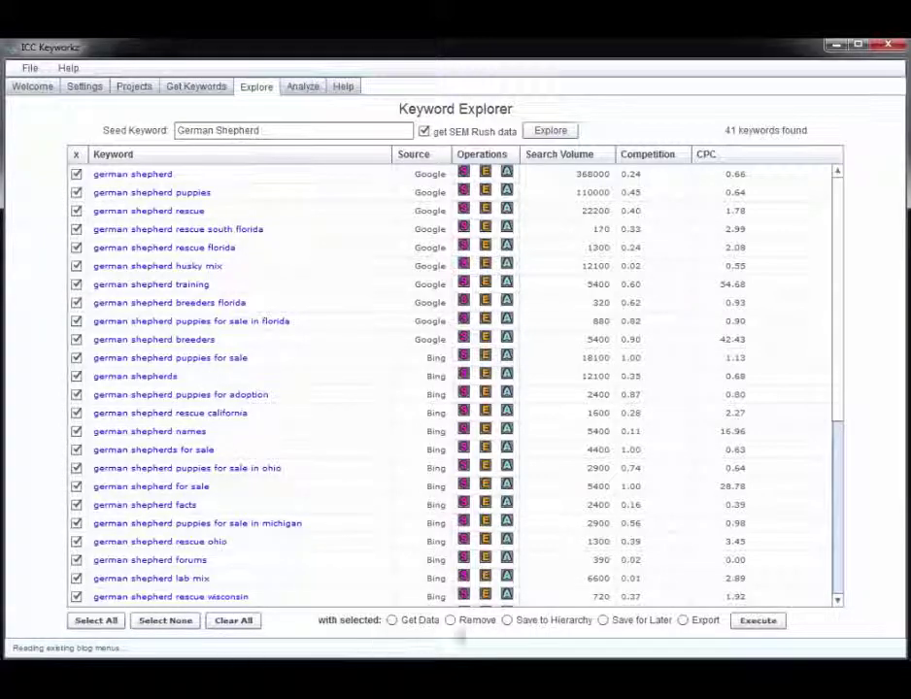
left_click(507, 621)
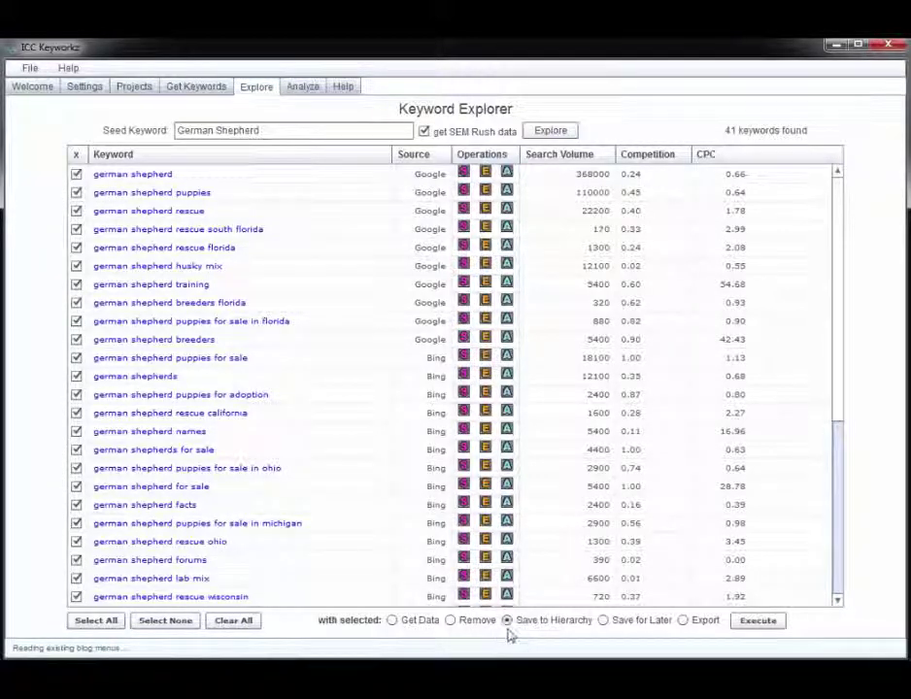
left_click(753, 625)
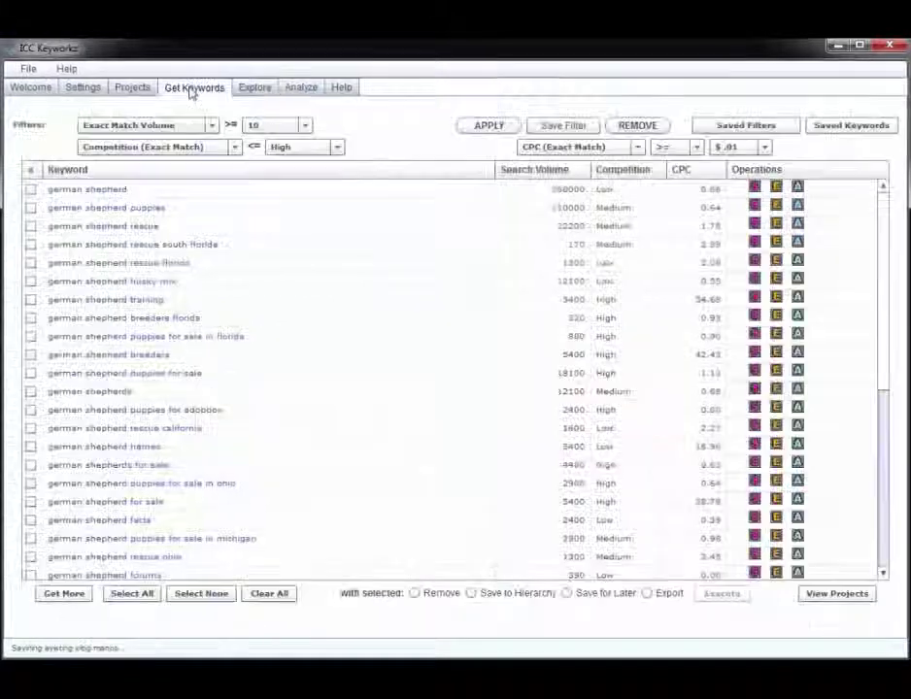
left_click(194, 88)
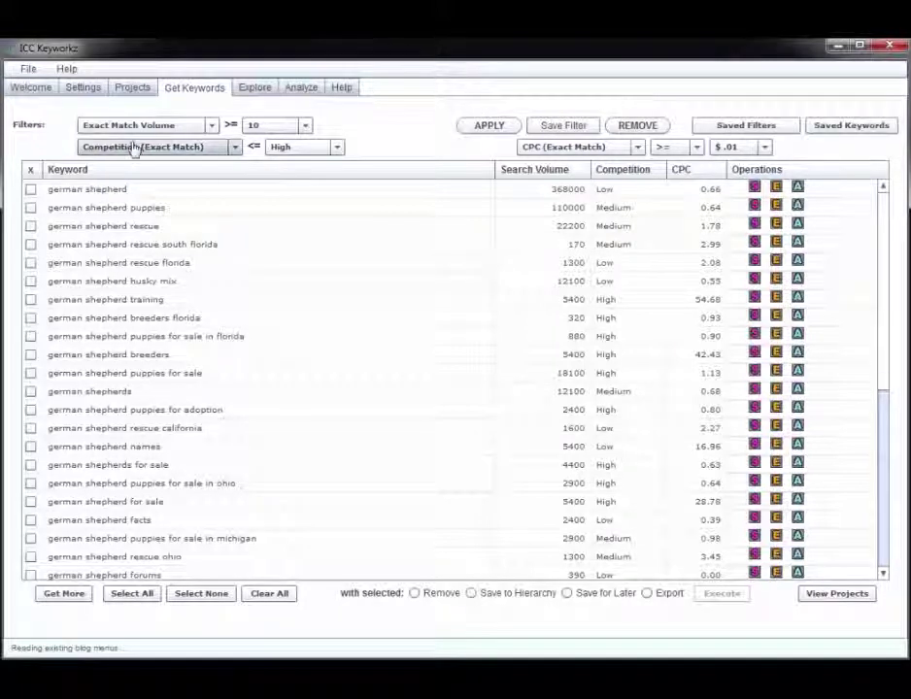
Step: Filter the keyword list to search volume ≥ 1,000 and CPC ≥ $1.00
left_click(305, 125)
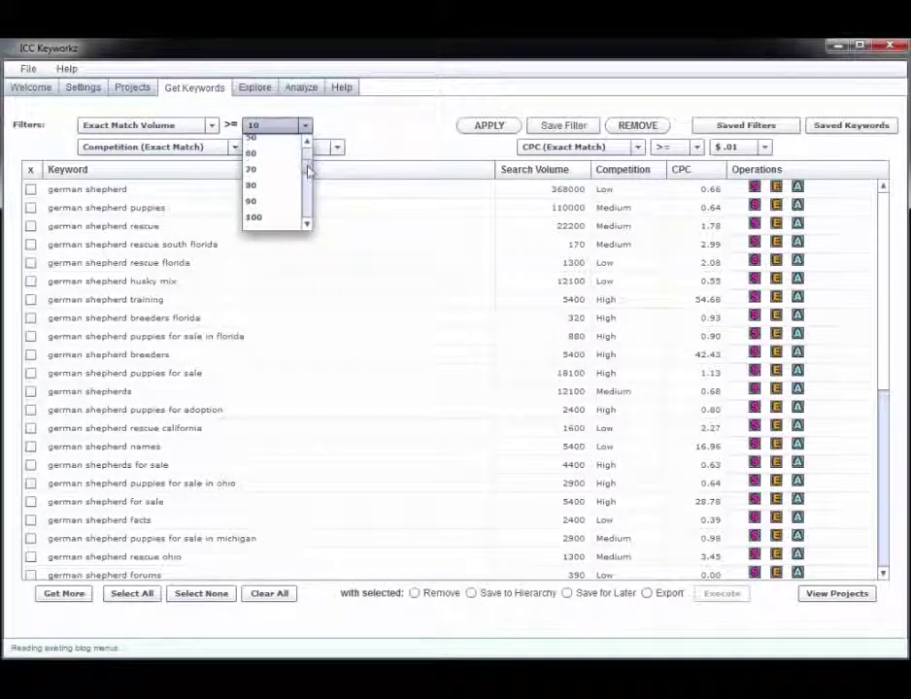
left_click_drag(304, 160, 305, 193)
left_click(265, 161)
left_click(476, 126)
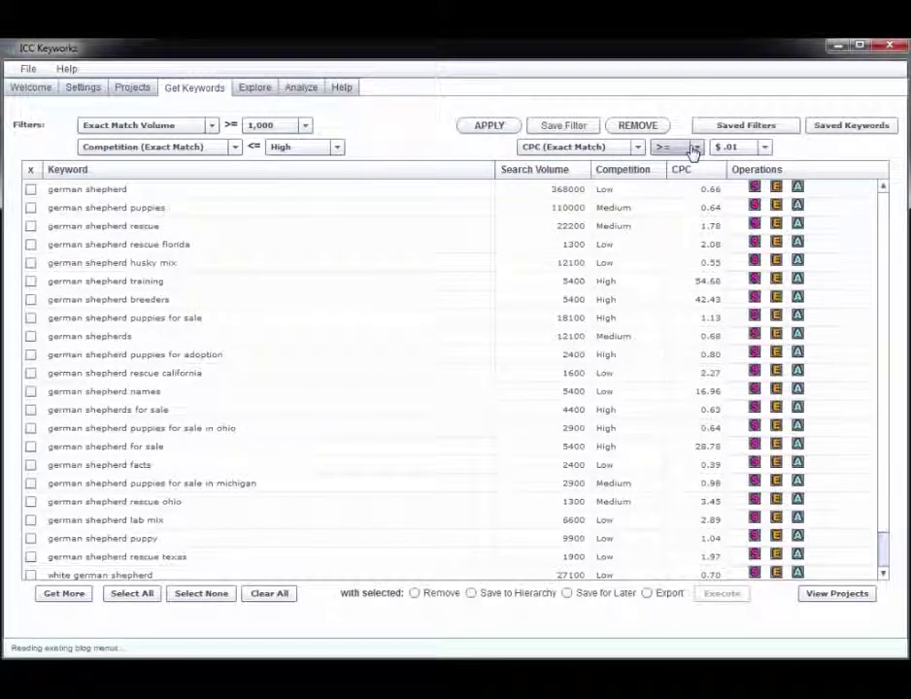
left_click(738, 148)
left_click_drag(767, 174, 766, 209)
left_click(727, 180)
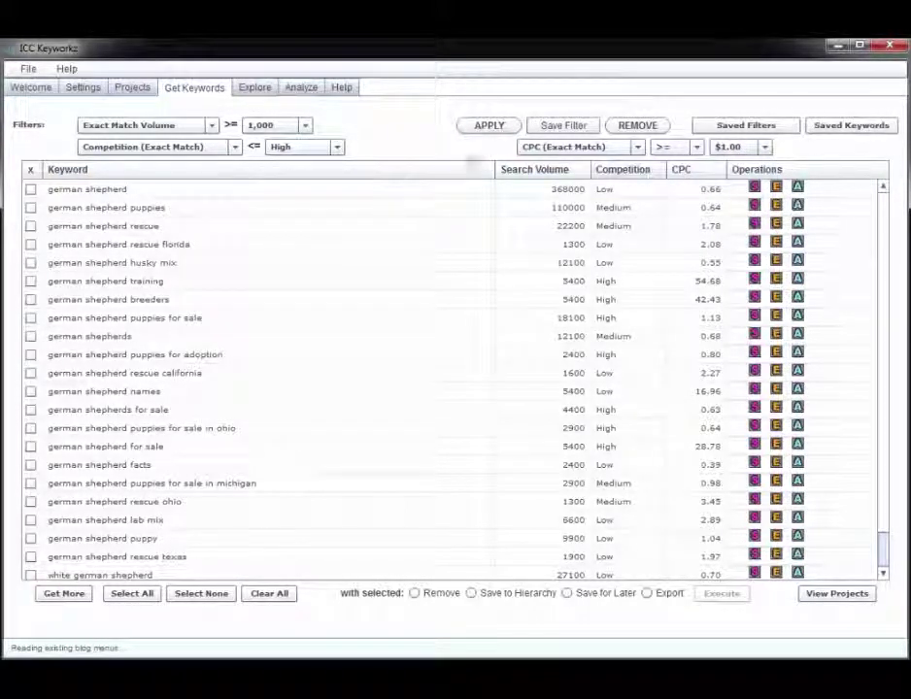
left_click(489, 127)
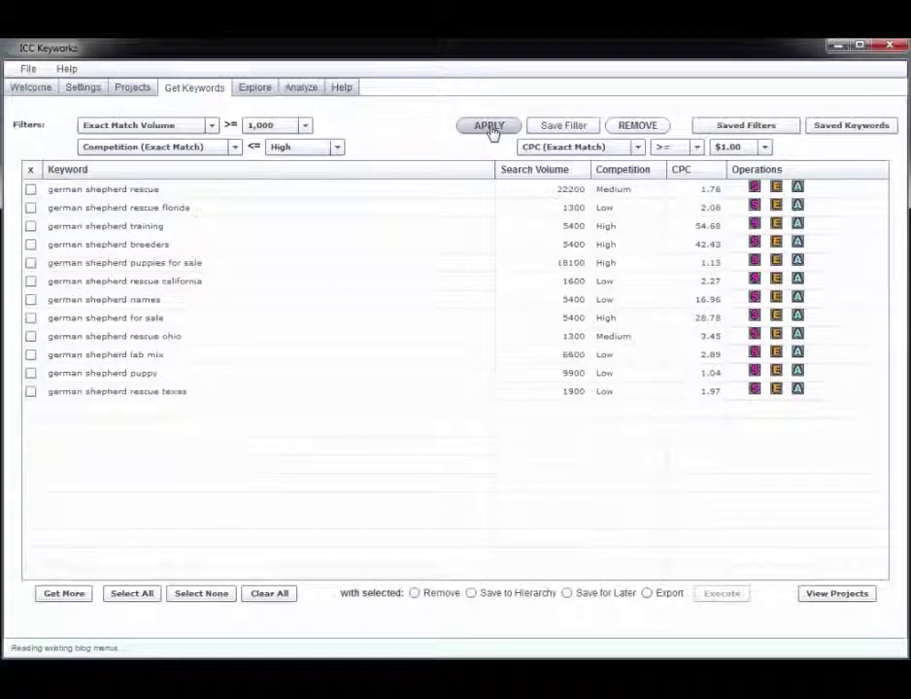
Step: Cap competition at Medium and save the filter as 'sv:1000+,comp<High,CPC>$1'
left_click(325, 155)
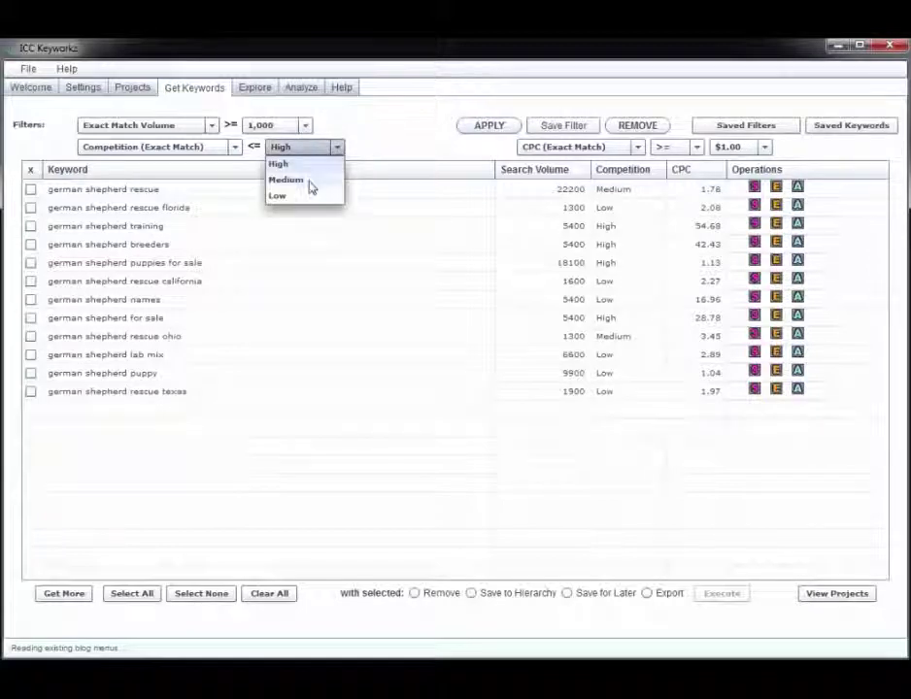
left_click(311, 186)
left_click(491, 128)
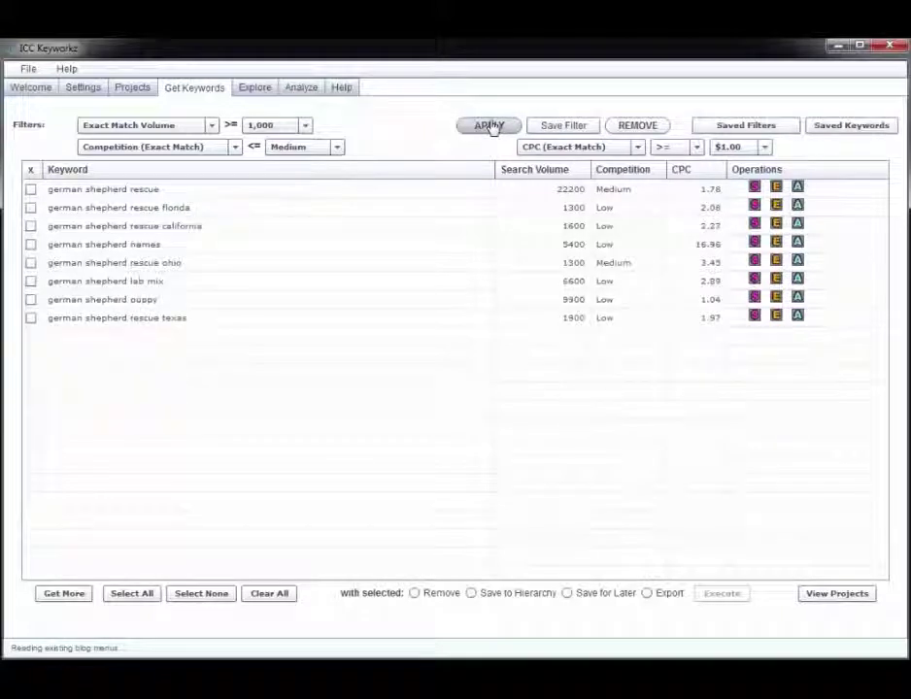
left_click(559, 127)
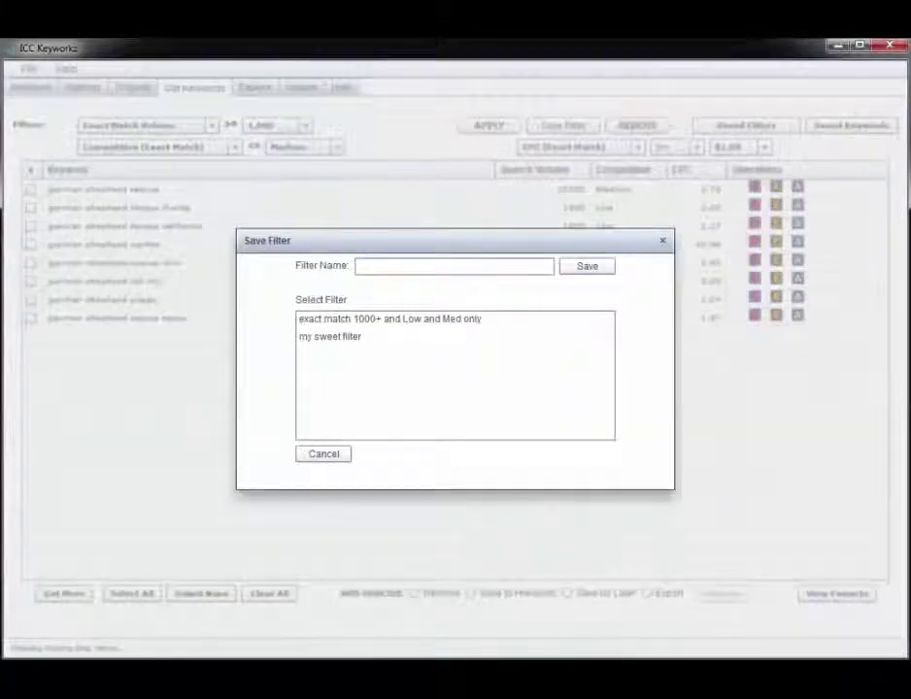
type("sv:1000+,comp<High,CPC>$1")
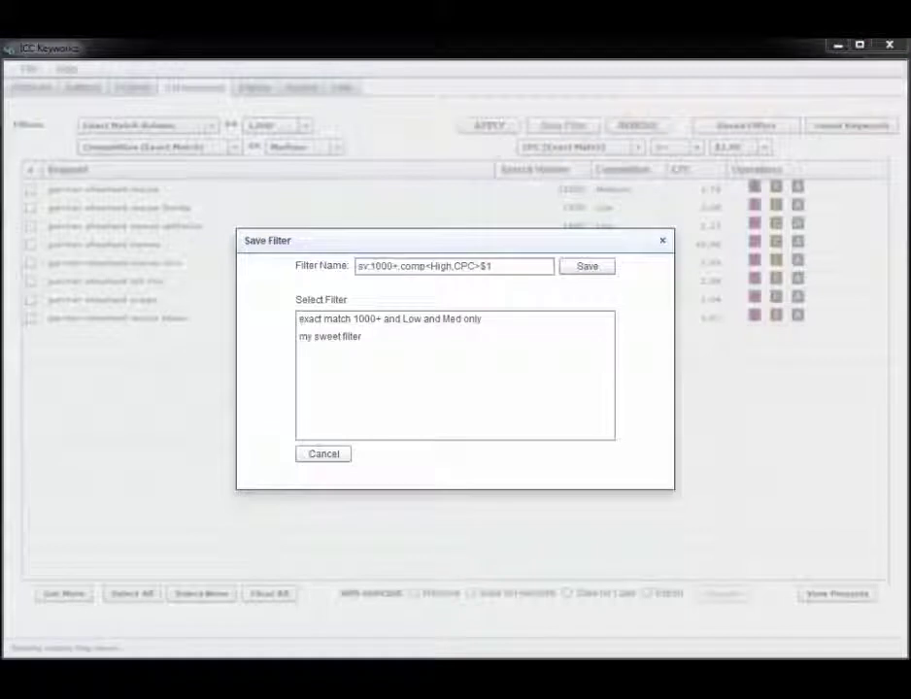
left_click(585, 267)
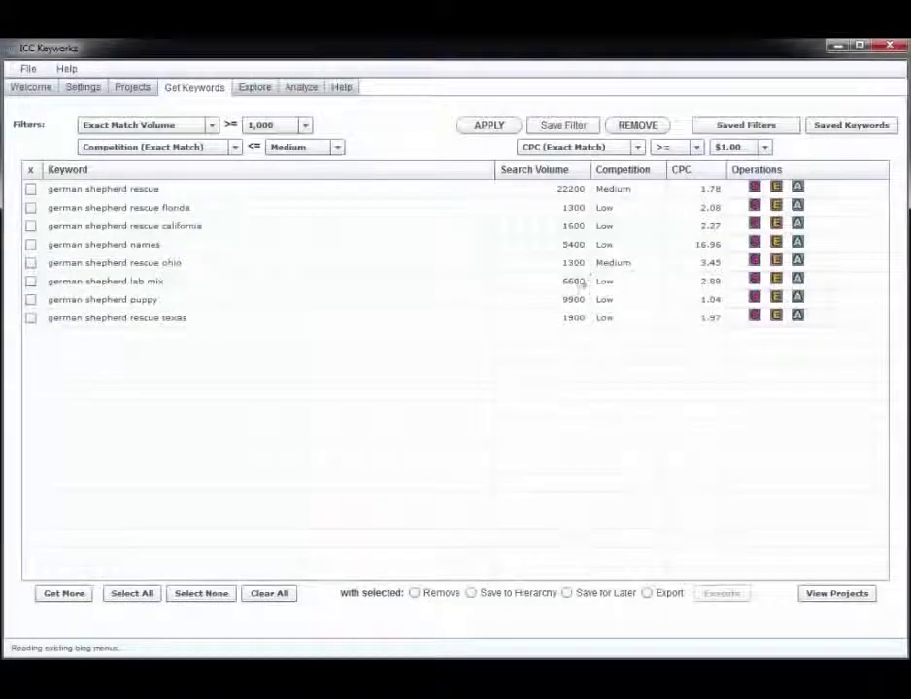
Step: Select all 17 keywords at the $.01 CPC floor and save them to the hierarchy
left_click(118, 598)
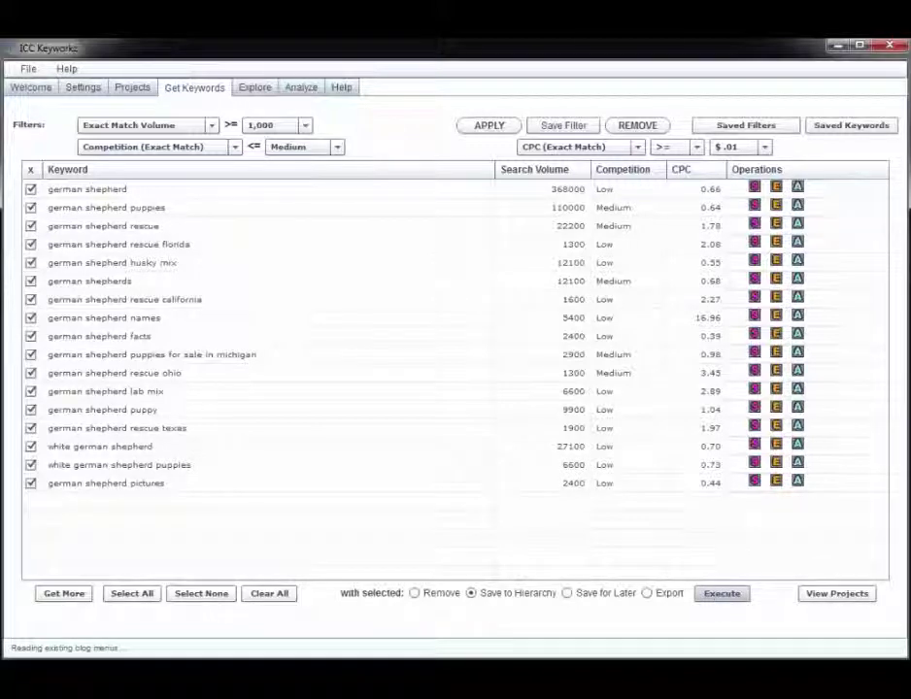
left_click(722, 593)
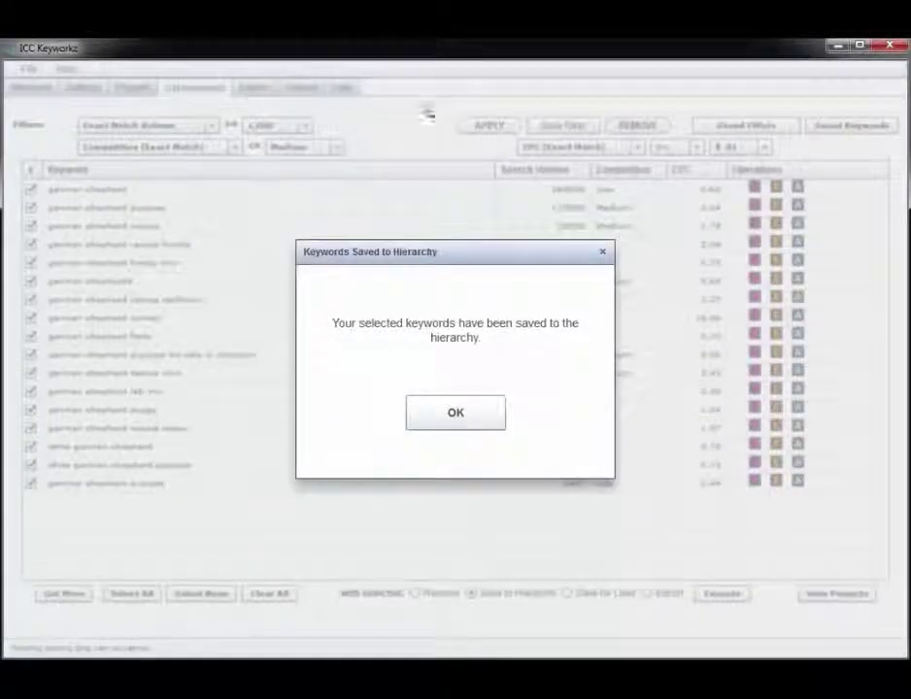
Step: Dismiss the saved-to-hierarchy confirmation and show the German Shepherd keyword hierarchy
left_click(459, 420)
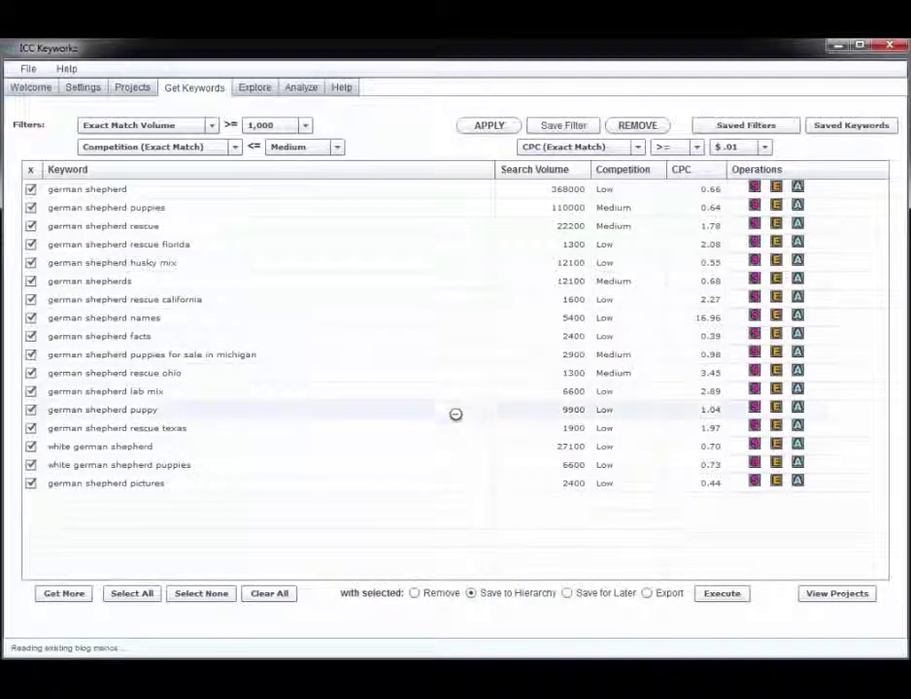
left_click(137, 89)
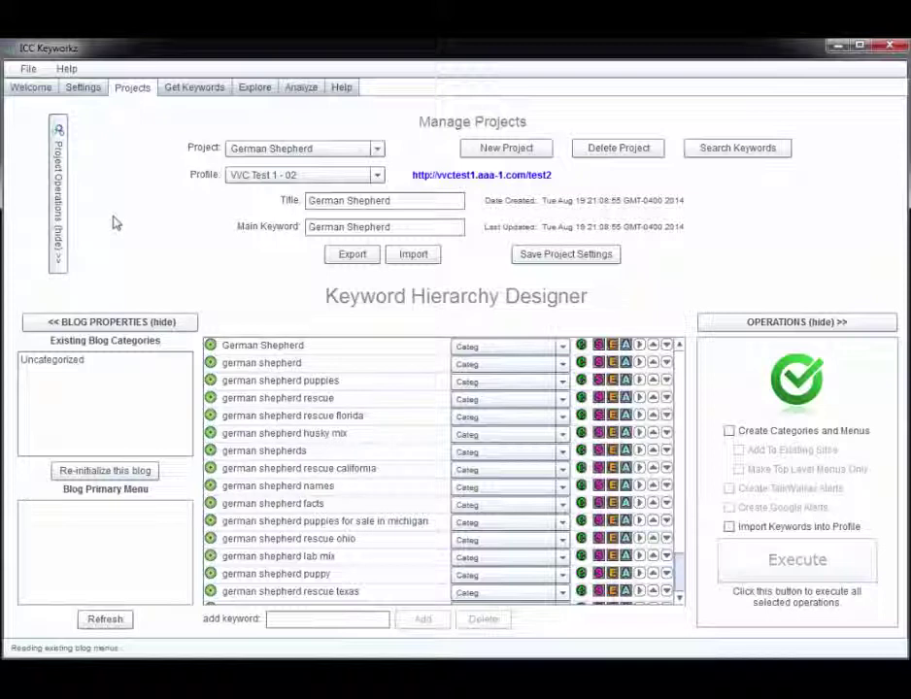
Step: Hide the project details, blog properties and operations panels, then restore project details
left_click(58, 223)
left_click(118, 148)
left_click(796, 150)
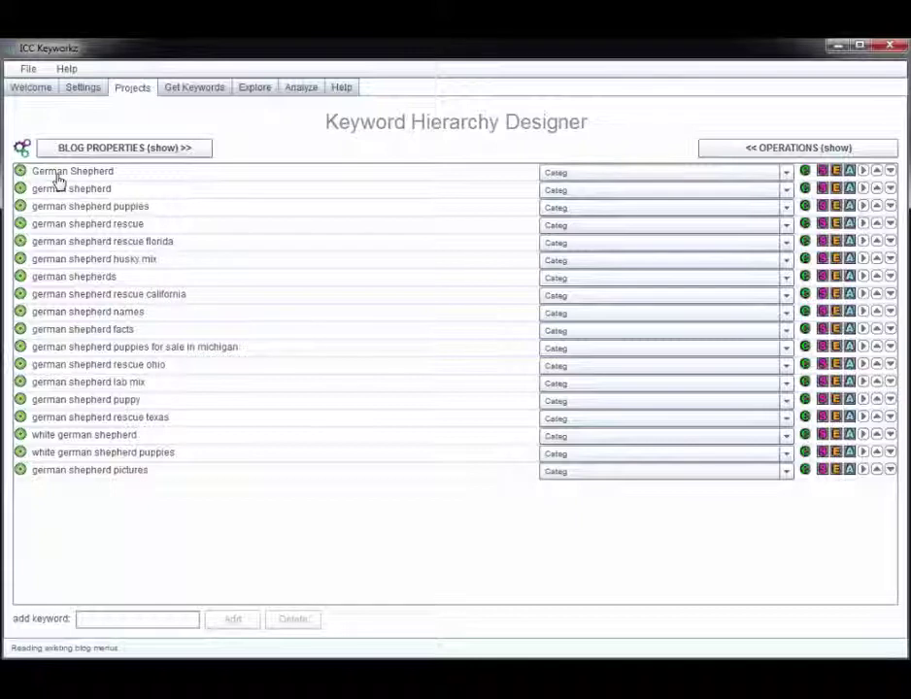
left_click(21, 147)
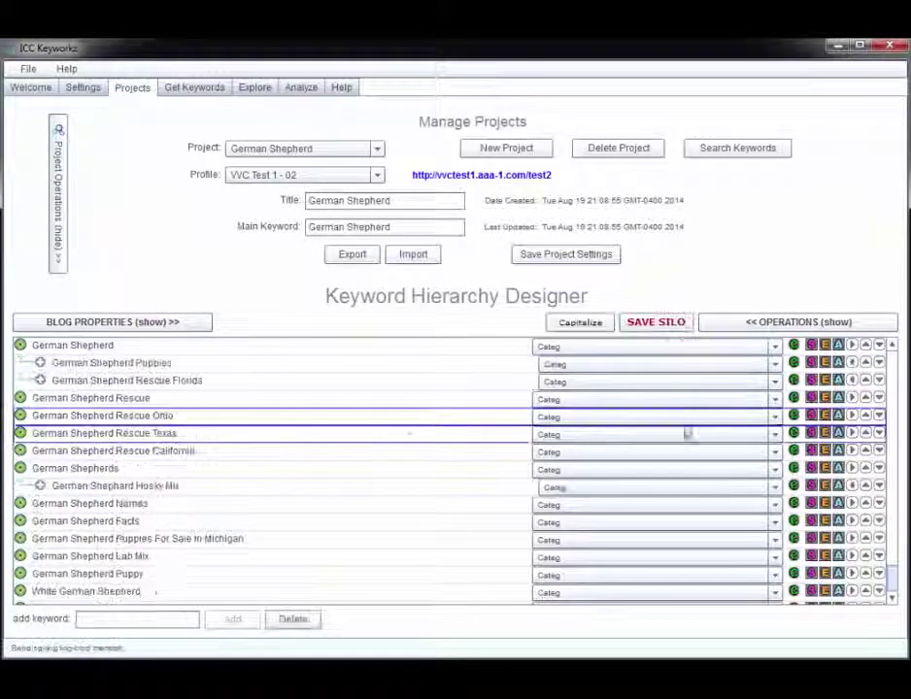
Step: Nest Rescue Ohio, Texas and California under German Shepherd Rescue; browse German Shepherd videos
left_click(851, 415)
left_click(852, 434)
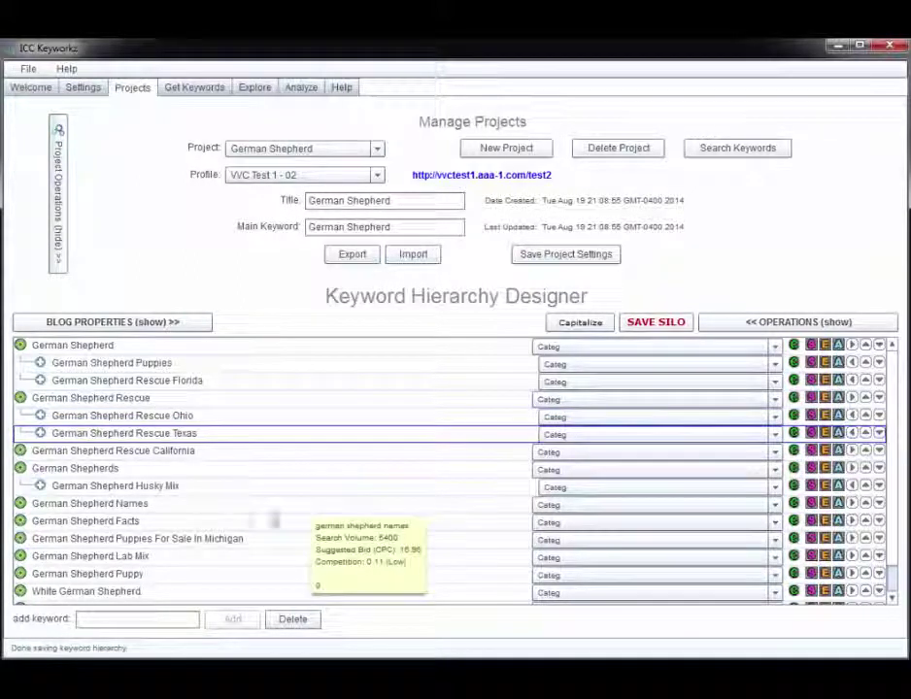
left_click(852, 451)
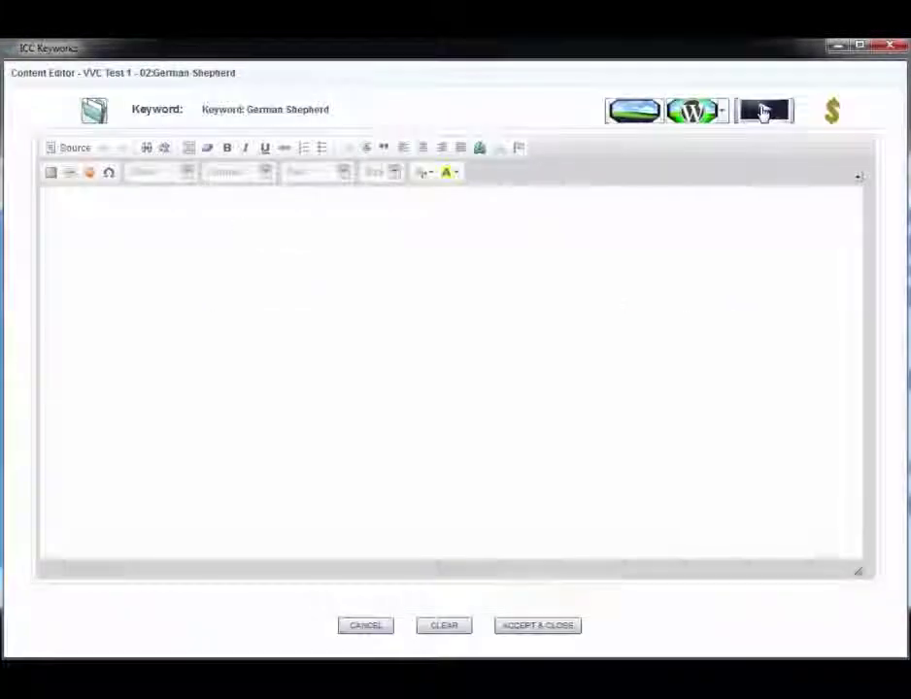
left_click(763, 110)
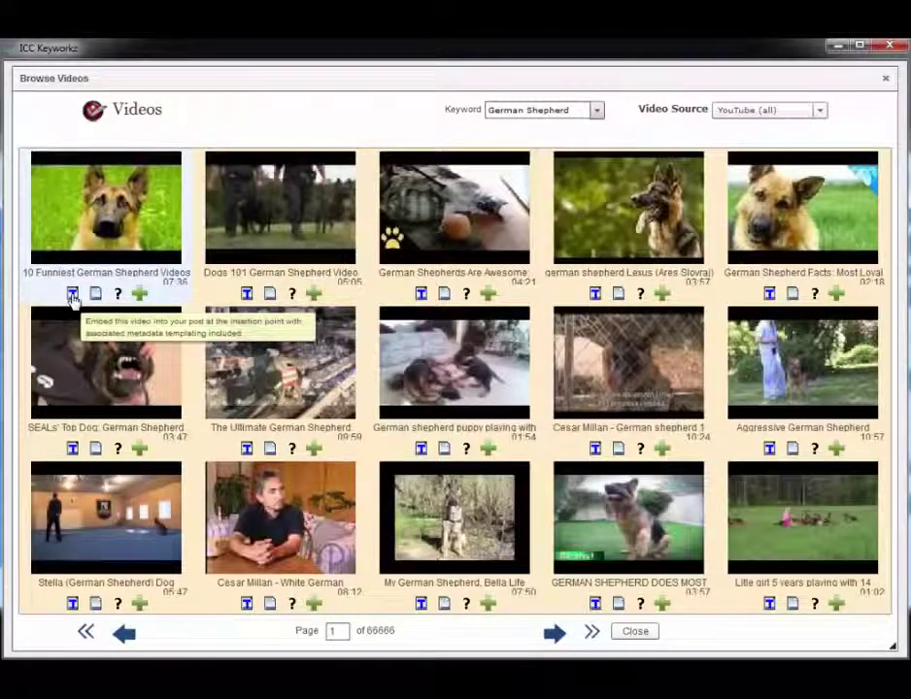
Step: Embed the '10 Funniest German Shepherd Videos' clip into the German Shepherd content
left_click(72, 295)
left_click(455, 381)
left_click(635, 632)
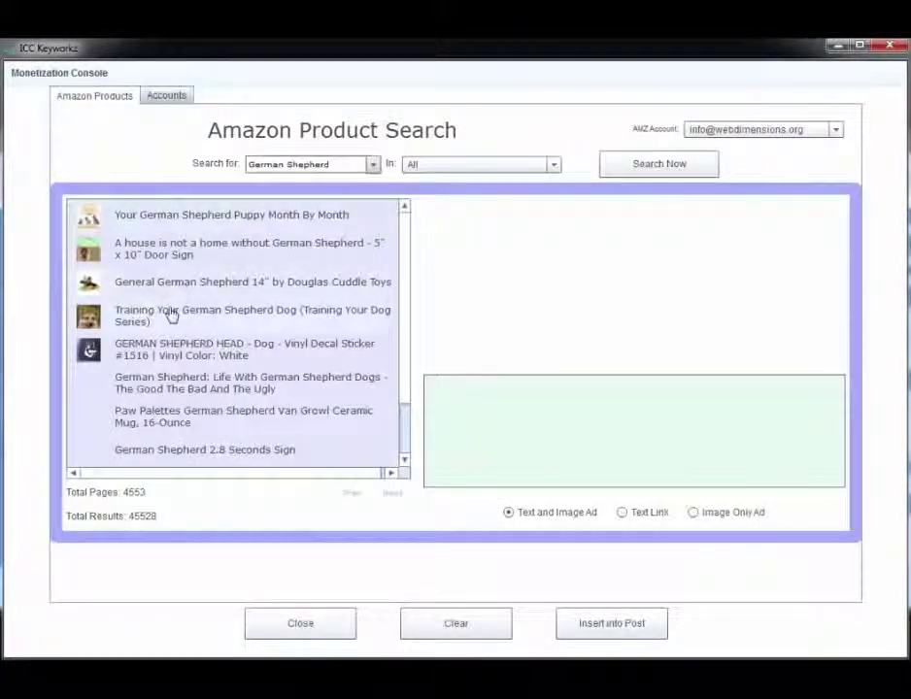
Step: Add the 'Training Your German Shepherd Dog' Amazon ad and save the content
left_click(171, 313)
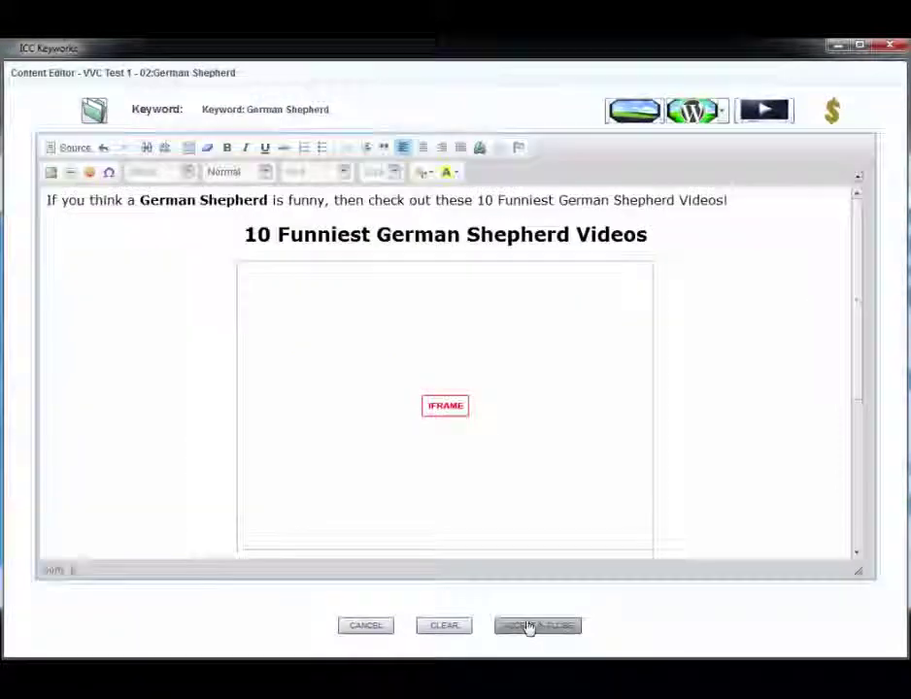
left_click(529, 625)
left_click(456, 415)
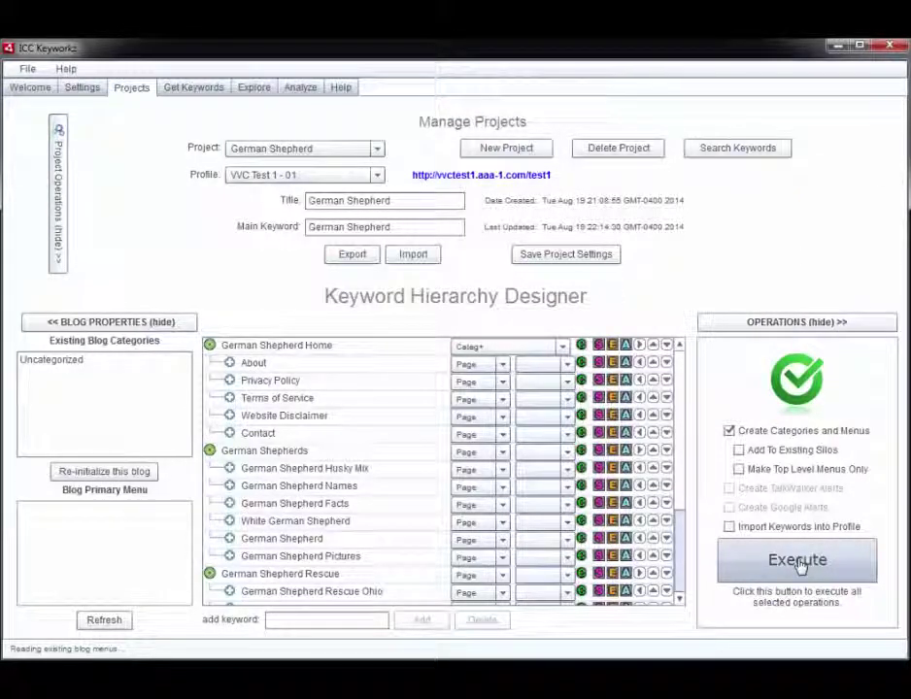
Step: Run and confirm the Create Categories and Menus operation on the blog
left_click(798, 563)
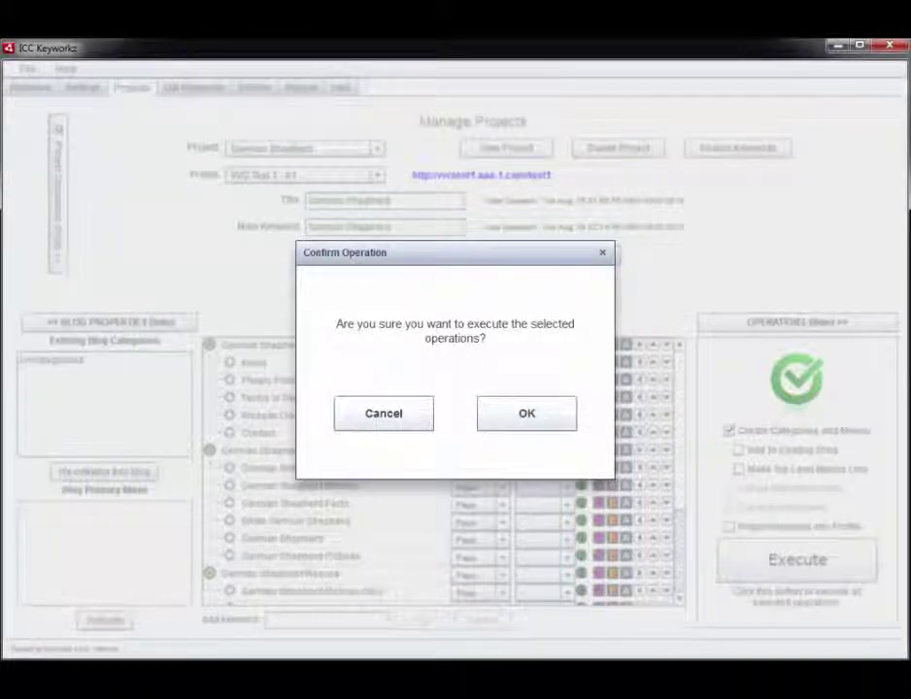
left_click(540, 424)
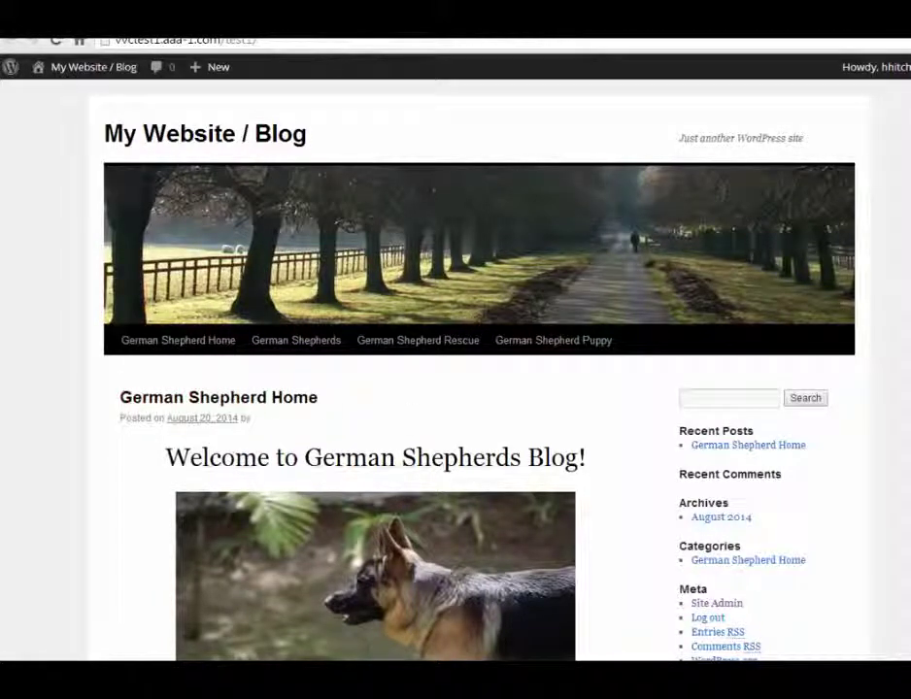
Step: Open the German Shepherd Rescue Ohio page and scroll through its video and product ads
scroll(321, 407, "down", 2)
scroll(423, 301, "up", 2)
left_click(417, 320)
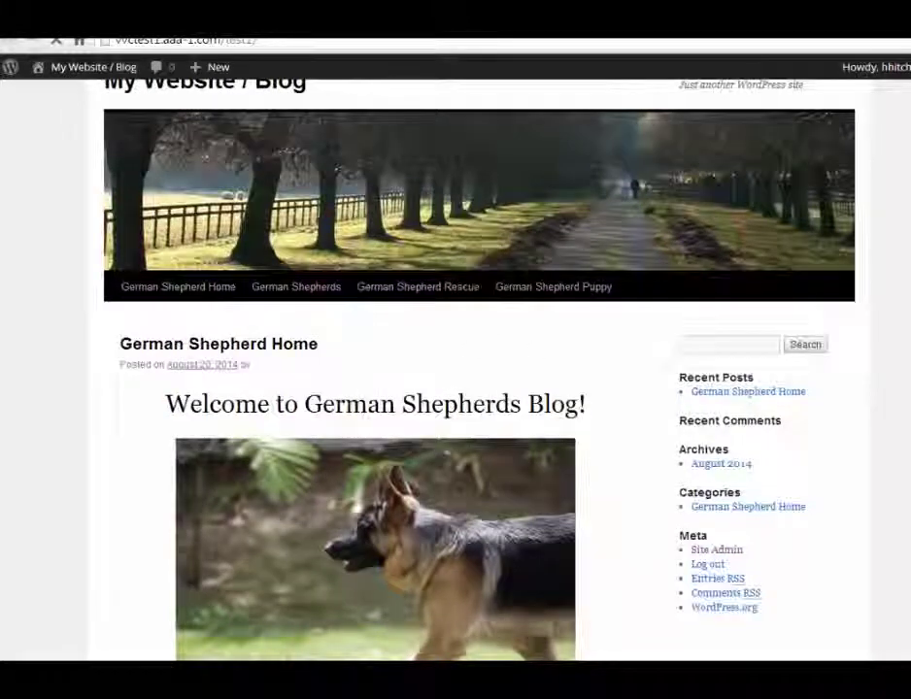
scroll(456, 389, "down", 1)
scroll(456, 388, "down", 2)
scroll(456, 389, "down", 1)
scroll(455, 389, "down", 1)
scroll(456, 389, "down", 1)
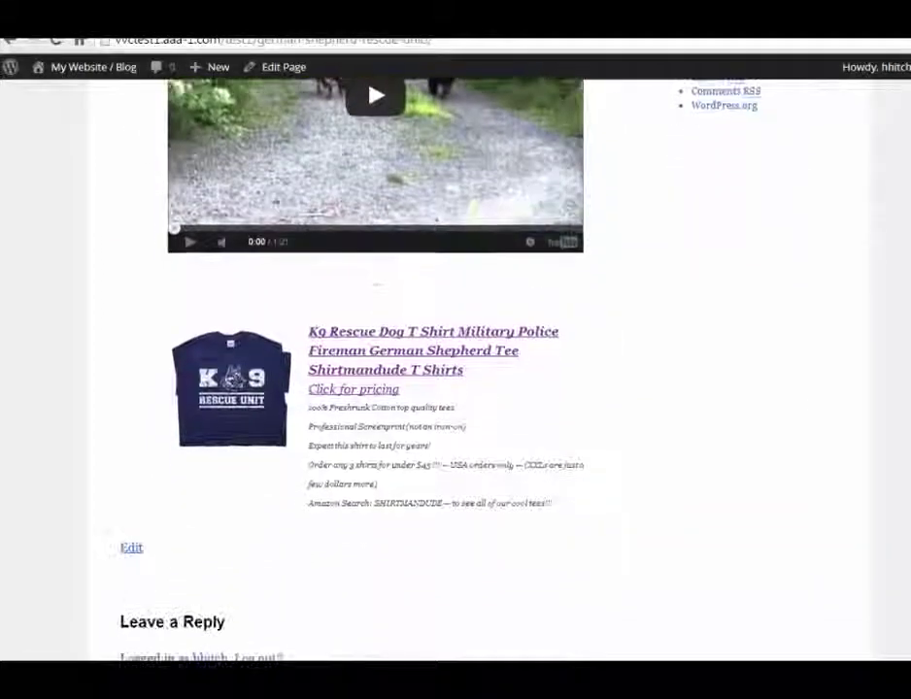
scroll(455, 389, "up", 4)
scroll(455, 389, "up", 3)
mouse_move(554, 340)
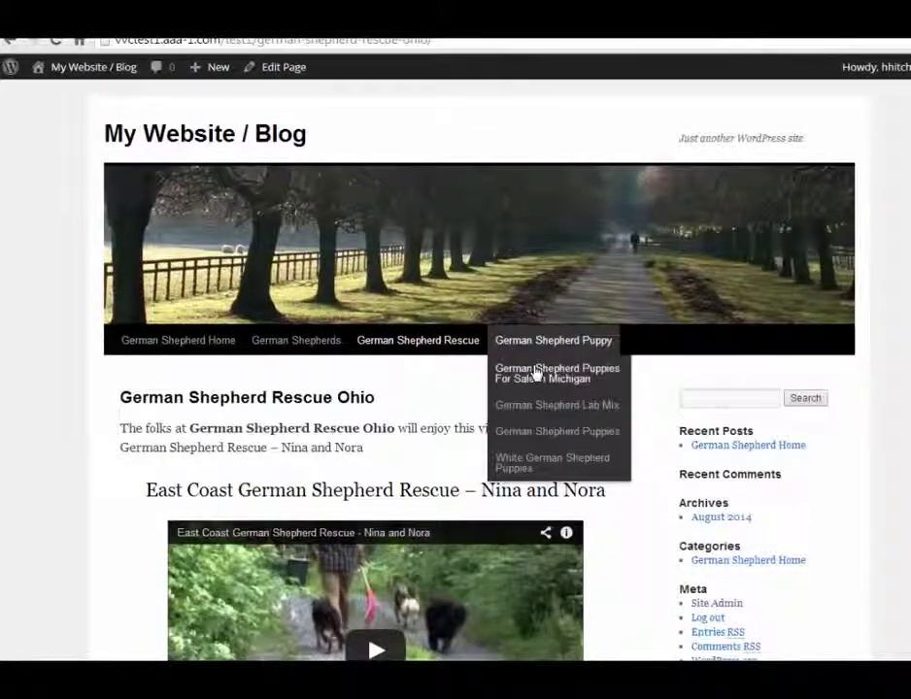
Step: Open the Michigan puppies for sale page, scroll down and follow the Royal Canin Amazon link
left_click(539, 379)
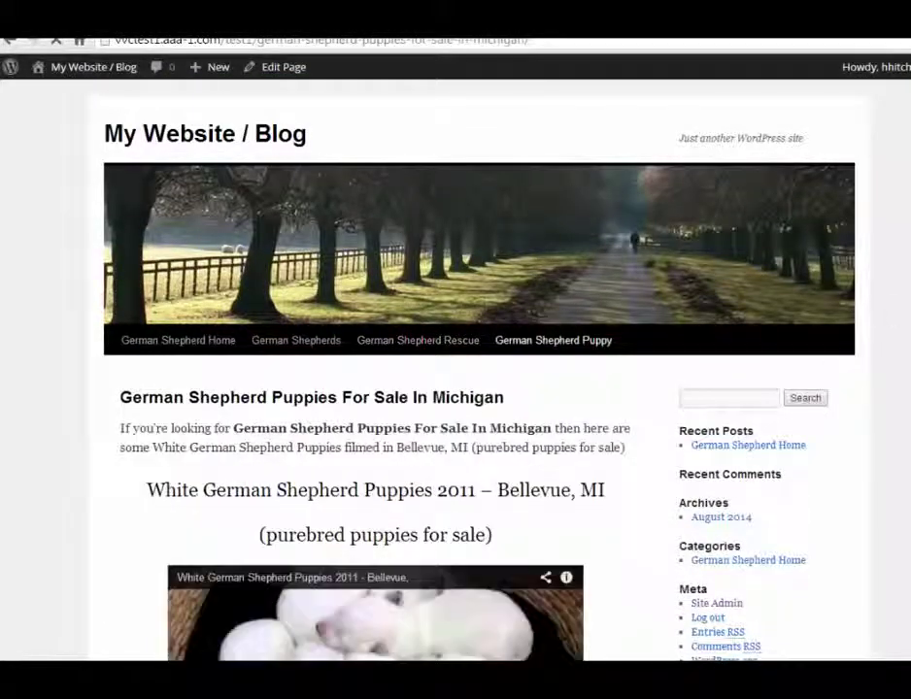
scroll(539, 379, "down", 2)
scroll(456, 388, "down", 2)
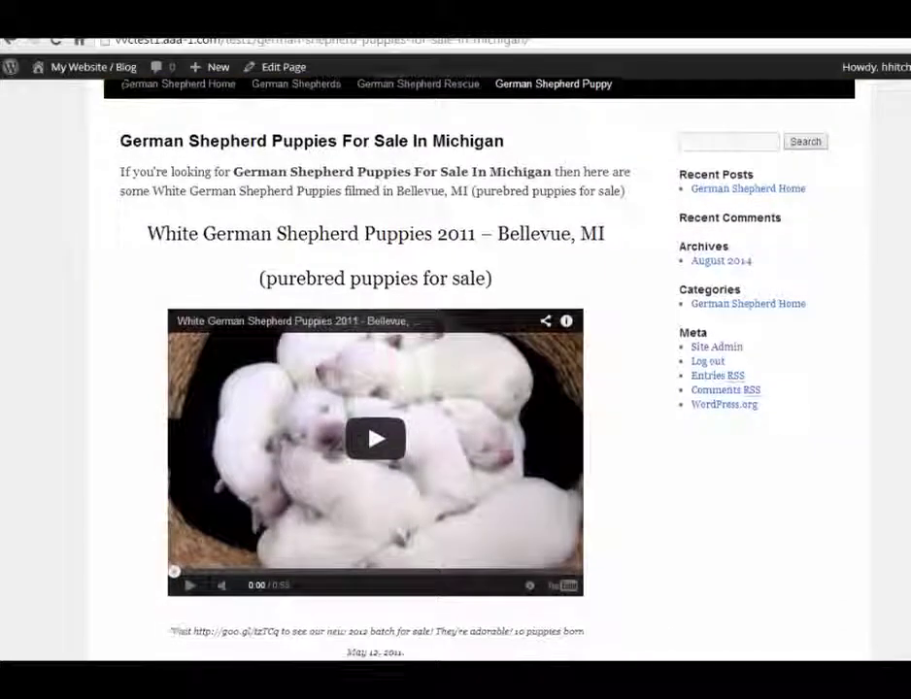
scroll(455, 388, "down", 1)
scroll(456, 388, "down", 1)
scroll(455, 388, "down", 1)
scroll(455, 388, "down", 1)
scroll(456, 389, "down", 2)
scroll(455, 388, "down", 1)
scroll(553, 456, "down", 1)
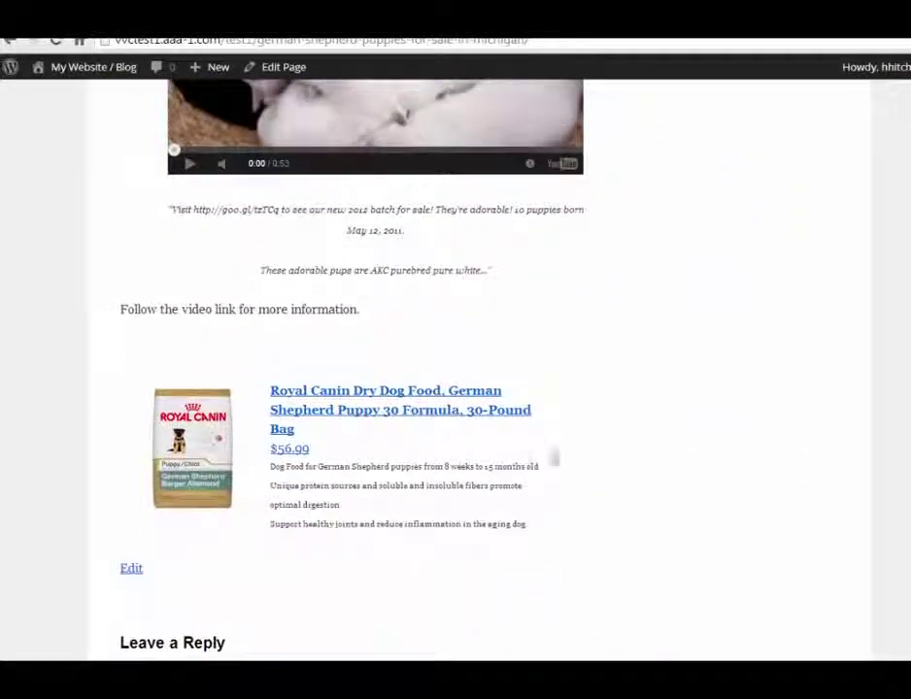
left_click(361, 406)
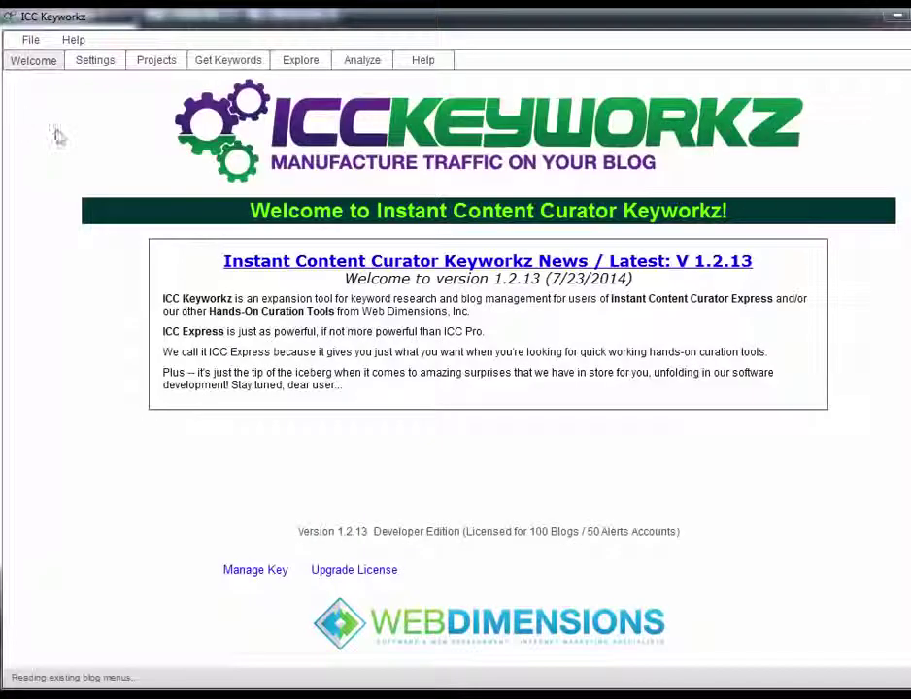
Step: Browse the Settings, Projects, Get Keywords, Explore and Analyze sections, ending on Help's video training
left_click(98, 62)
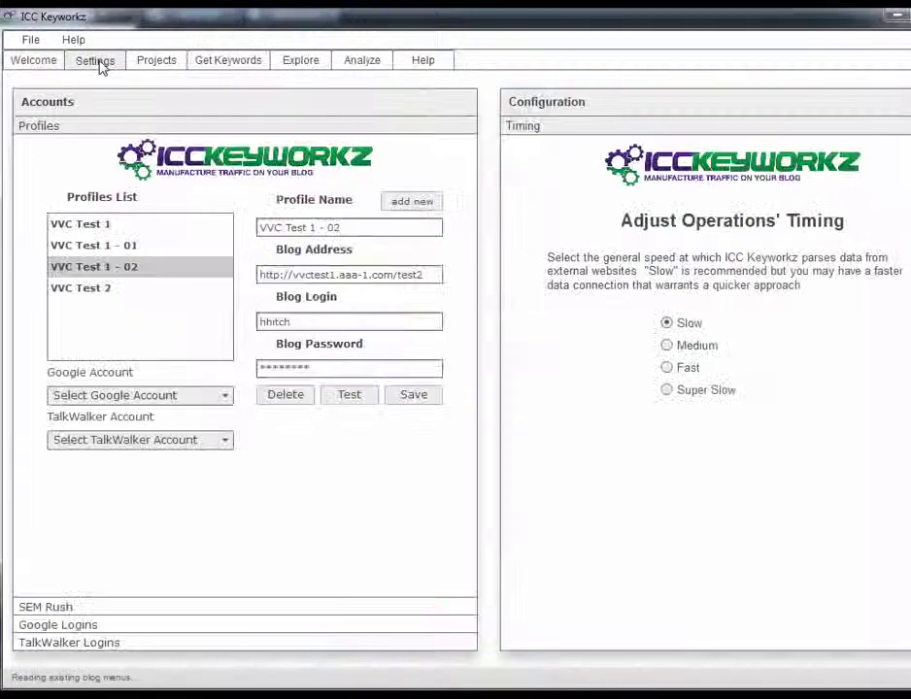
left_click(154, 66)
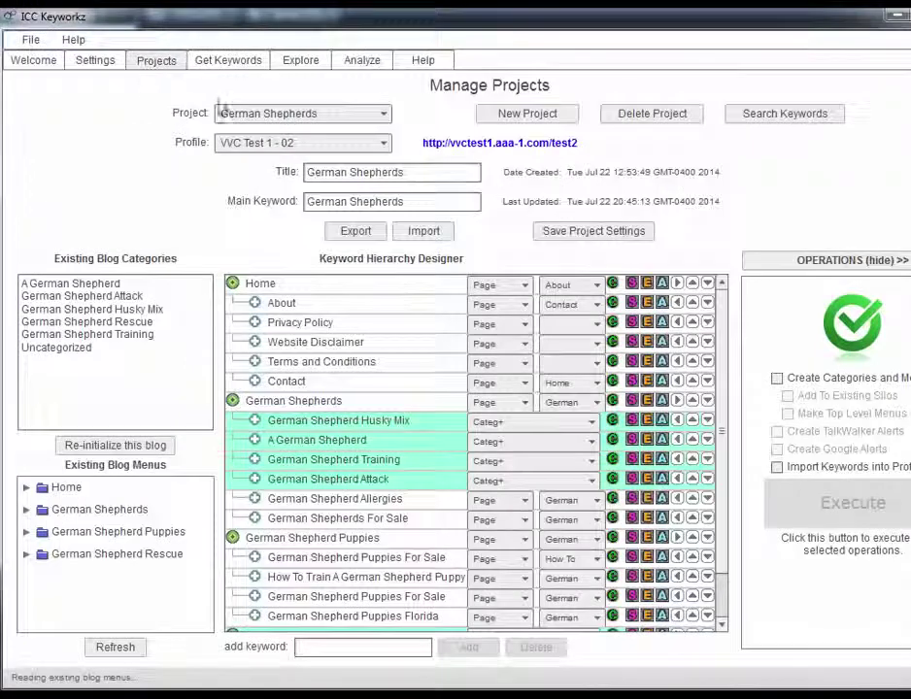
left_click(250, 68)
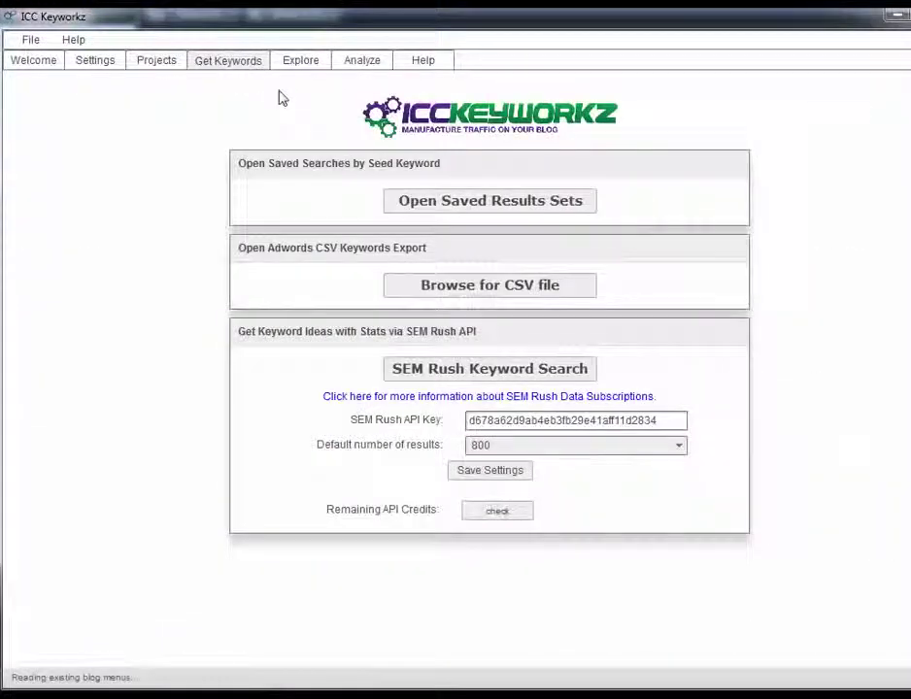
left_click(302, 66)
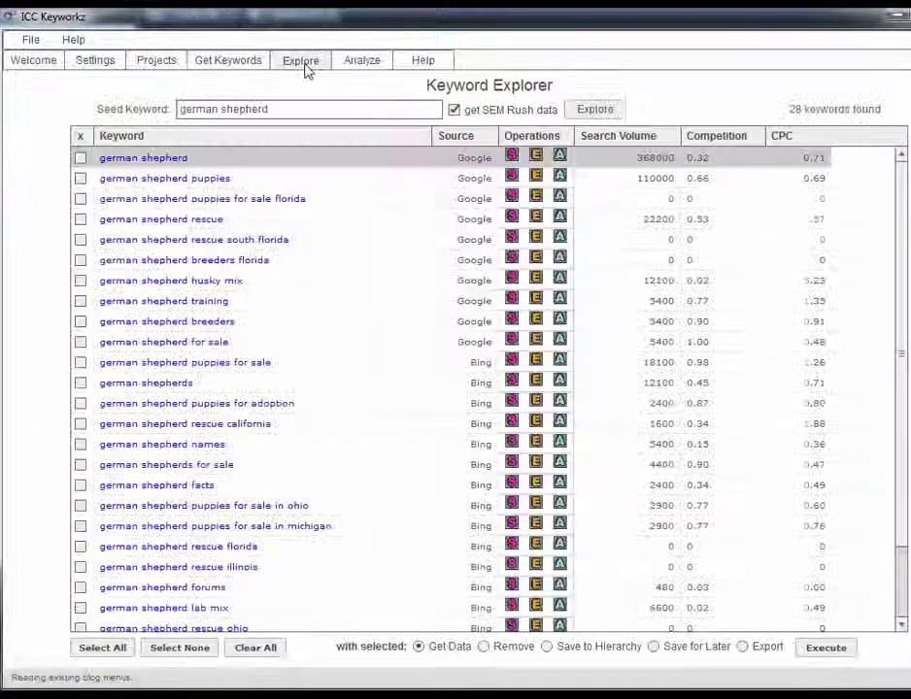
left_click(365, 64)
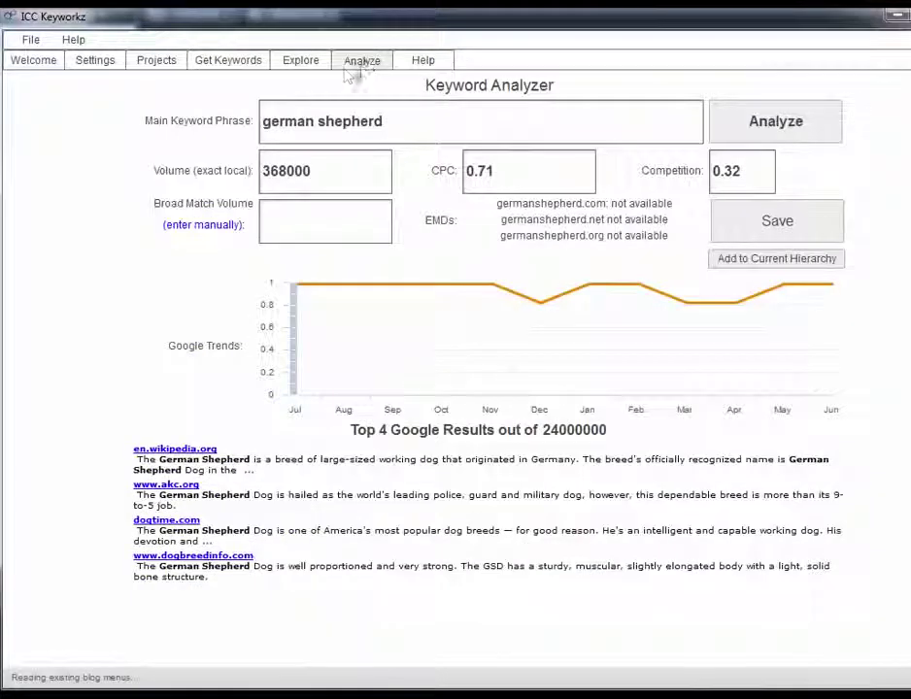
left_click(417, 66)
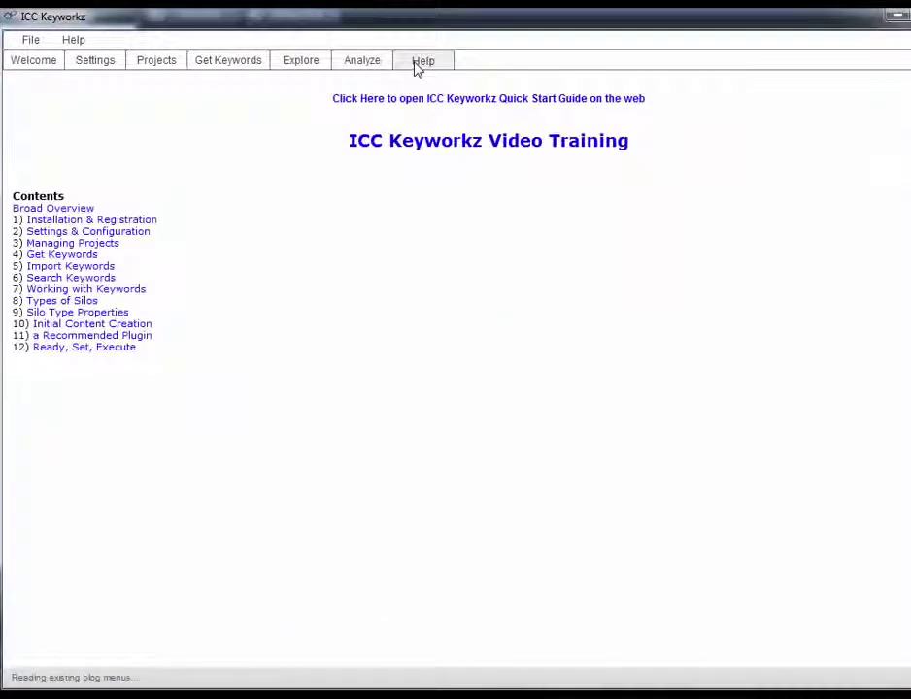